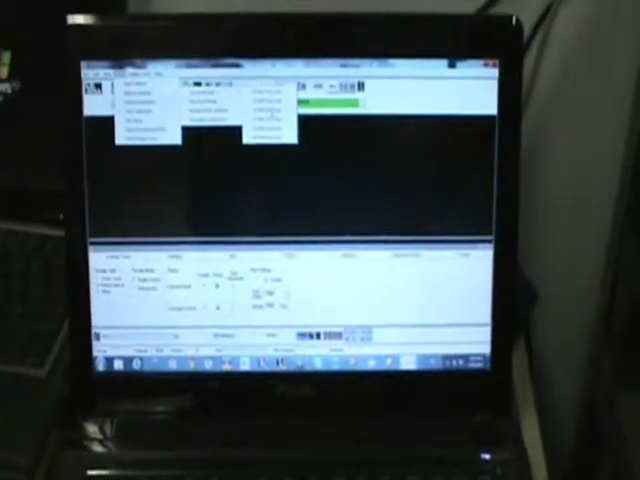
Dismiss the open menus without choosing any menu option.
click(265, 120)
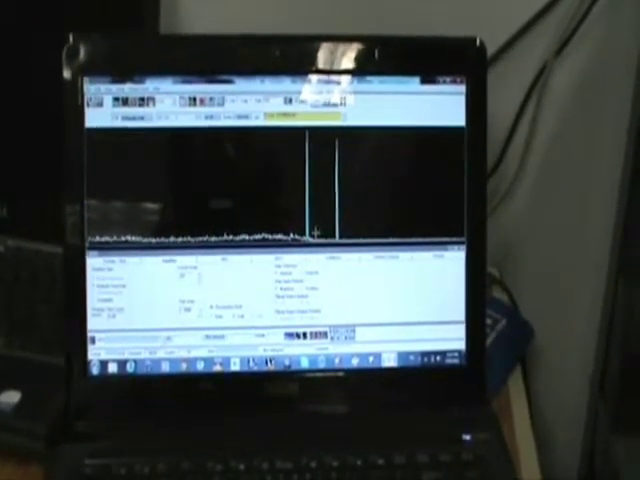
Mark a spot in the spectrum display beside the tall photopeak.
click(315, 232)
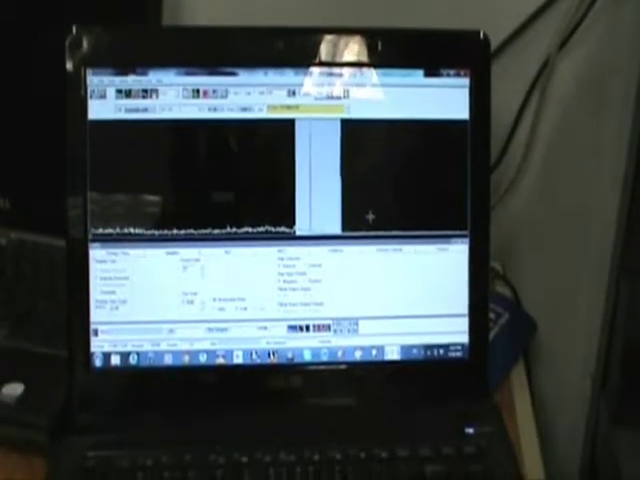